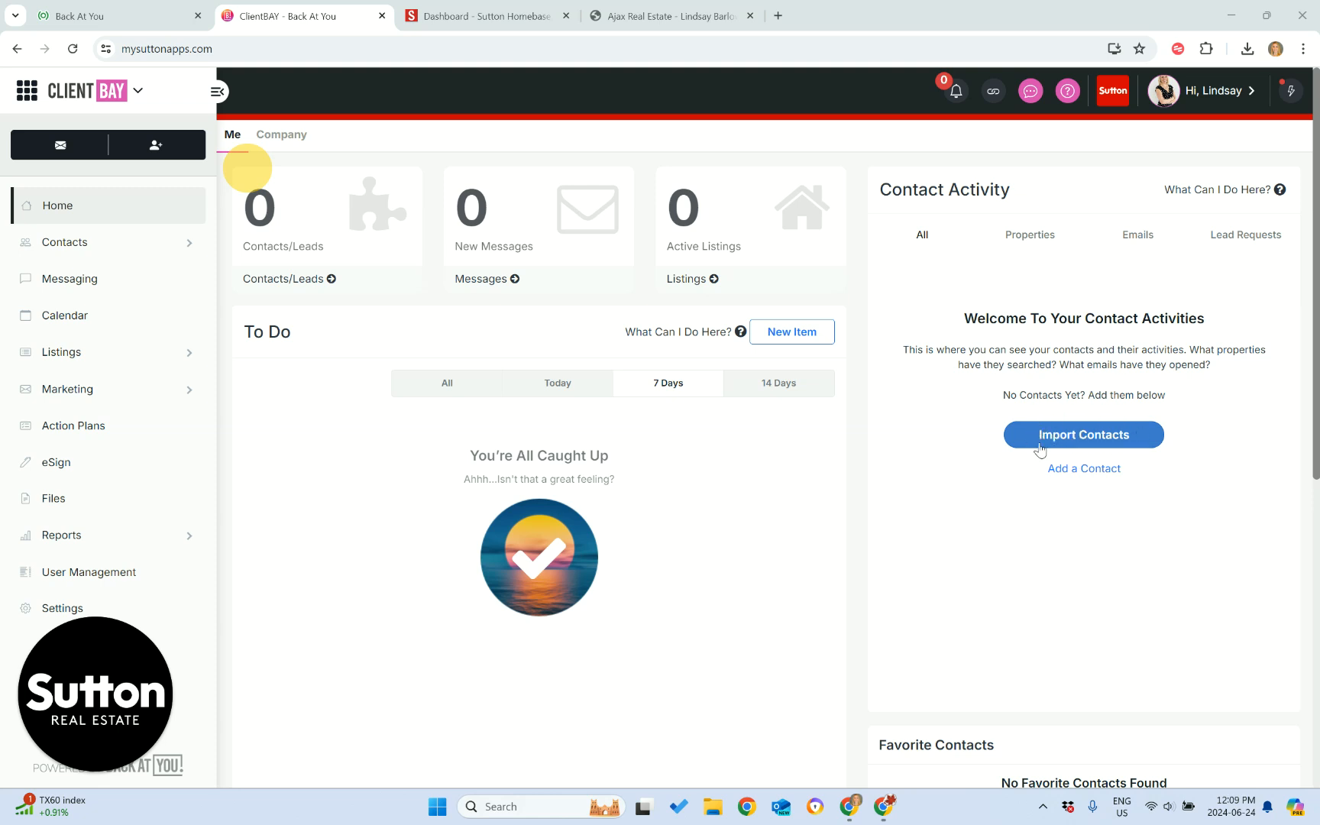
- Start a contact import with Sample Database File.csv from the Desktop, specifying that the first row contains field names
{"action": "left_click", "coordinate": [1083, 435]}
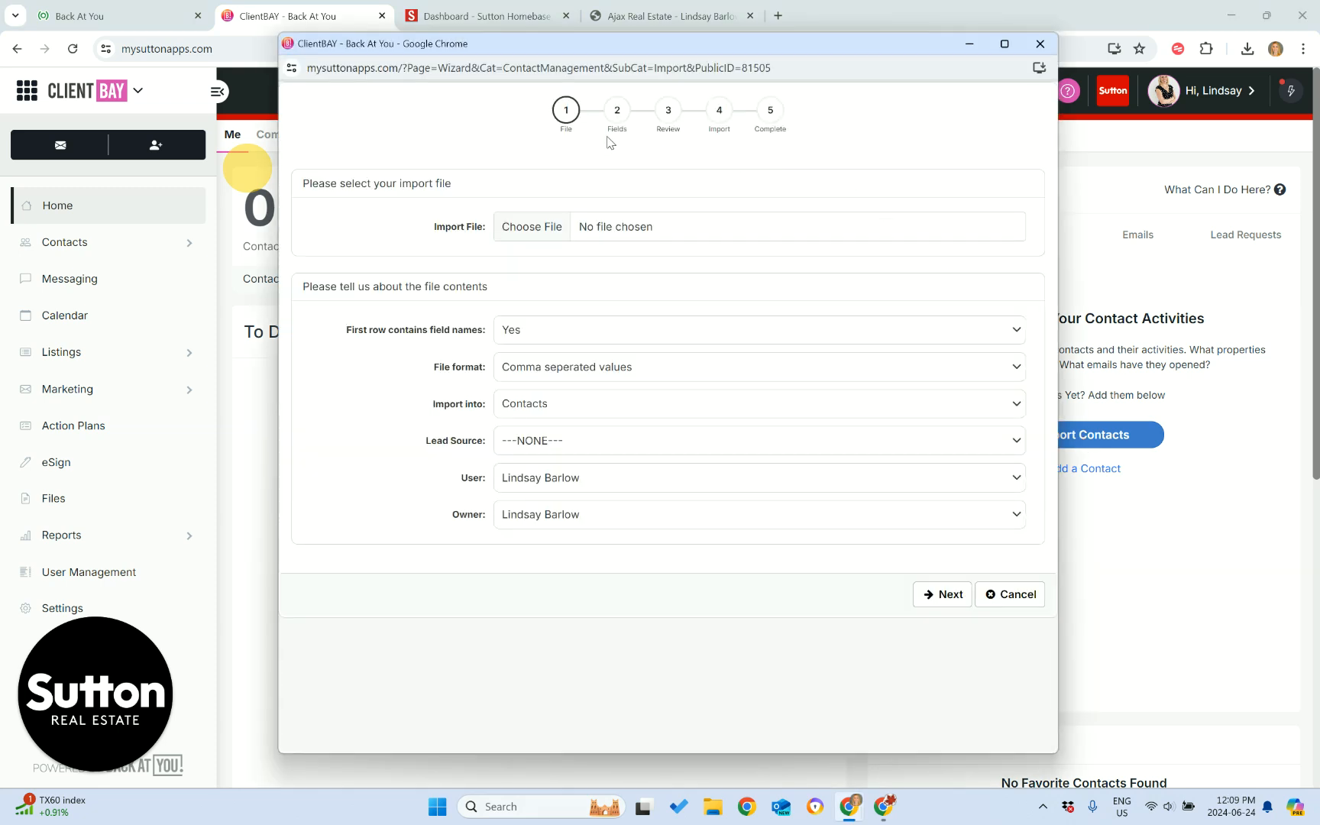
{"action": "left_click", "coordinate": [533, 227]}
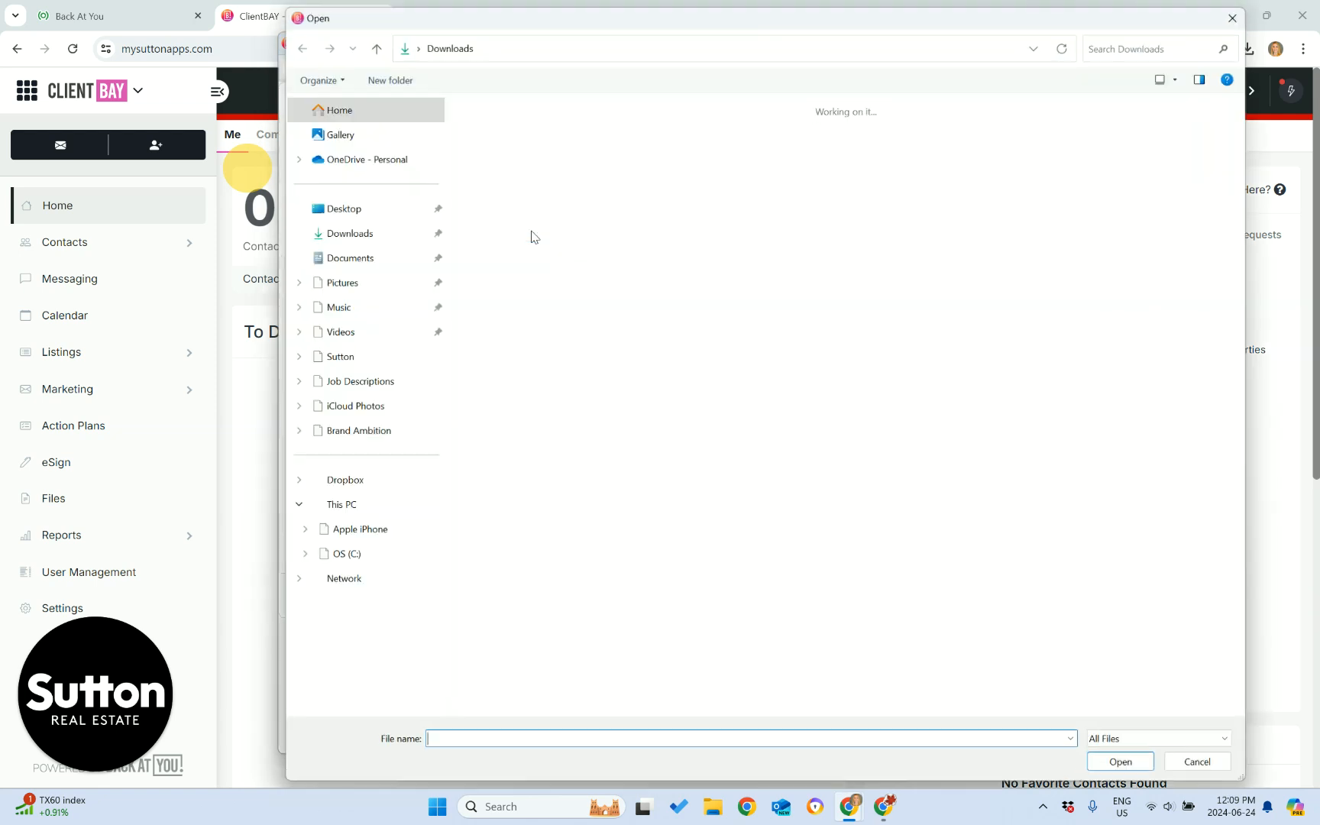
{"action": "left_click", "coordinate": [409, 209]}
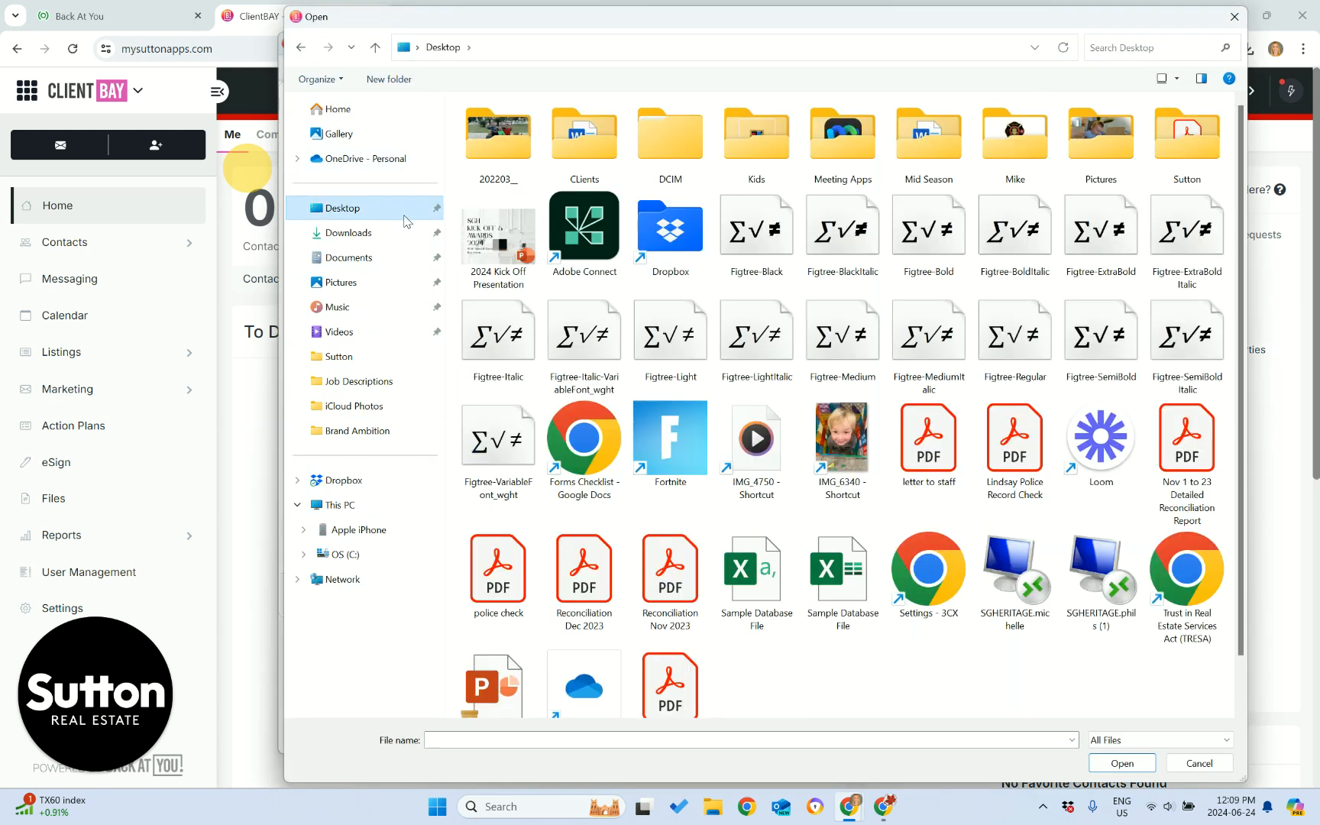
{"action": "double_click", "coordinate": [759, 592]}
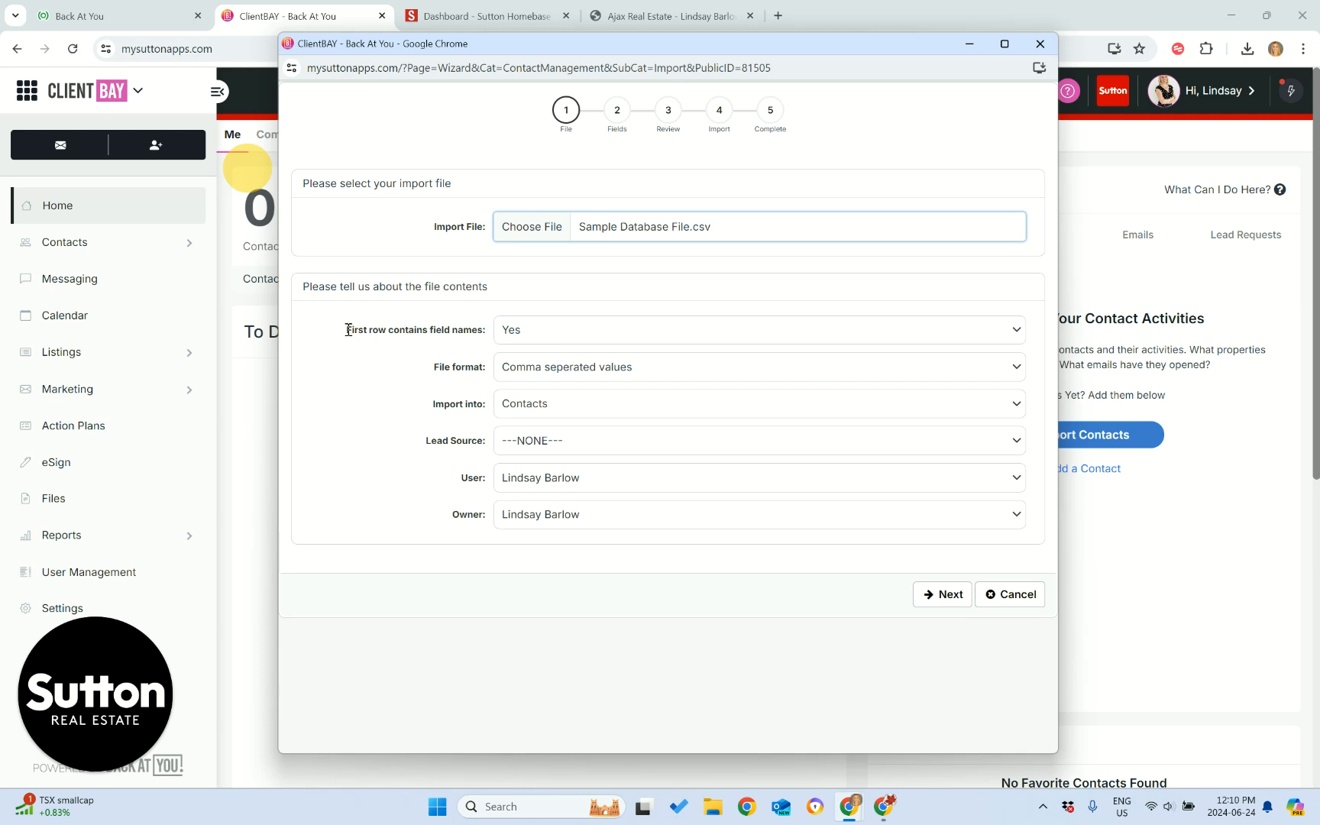
{"action": "left_click", "coordinate": [531, 333]}
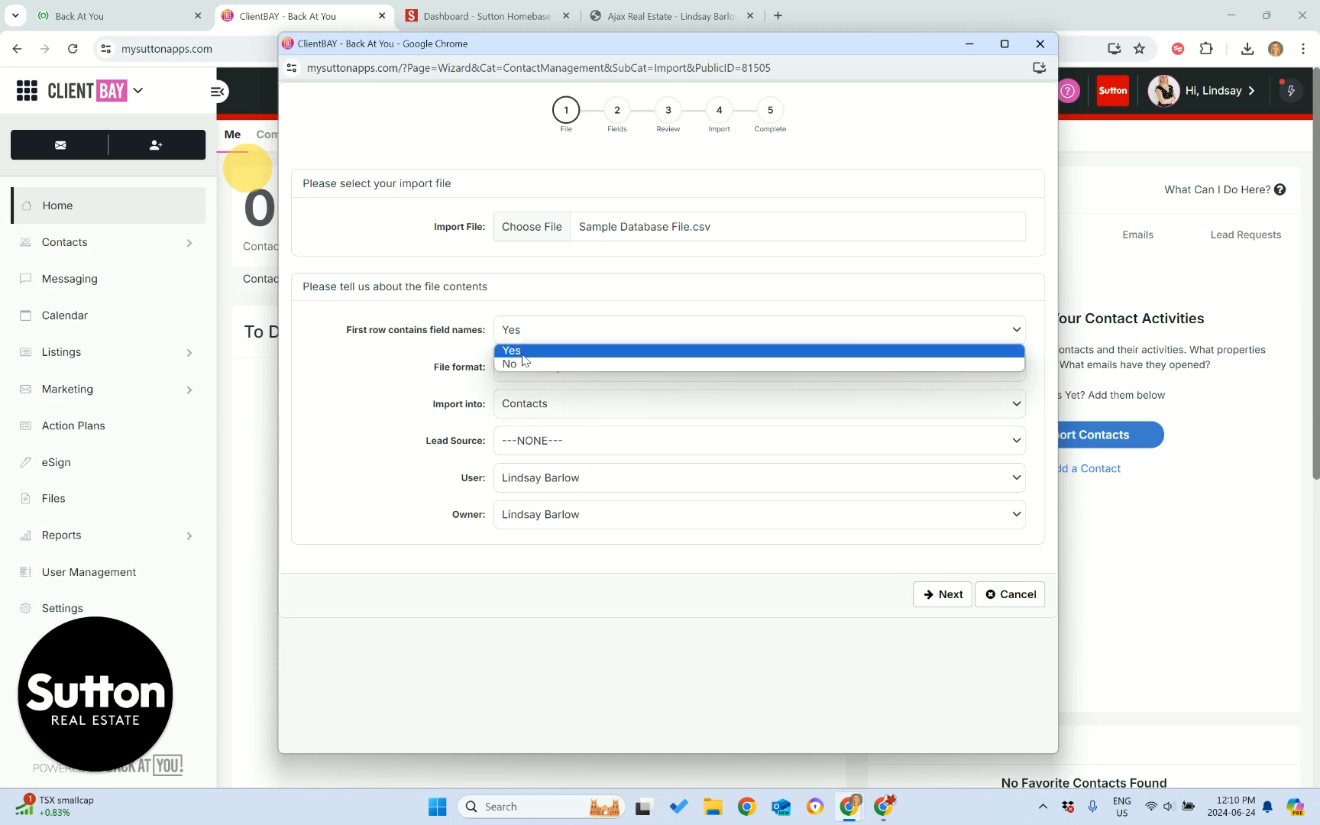
{"action": "left_click", "coordinate": [525, 352]}
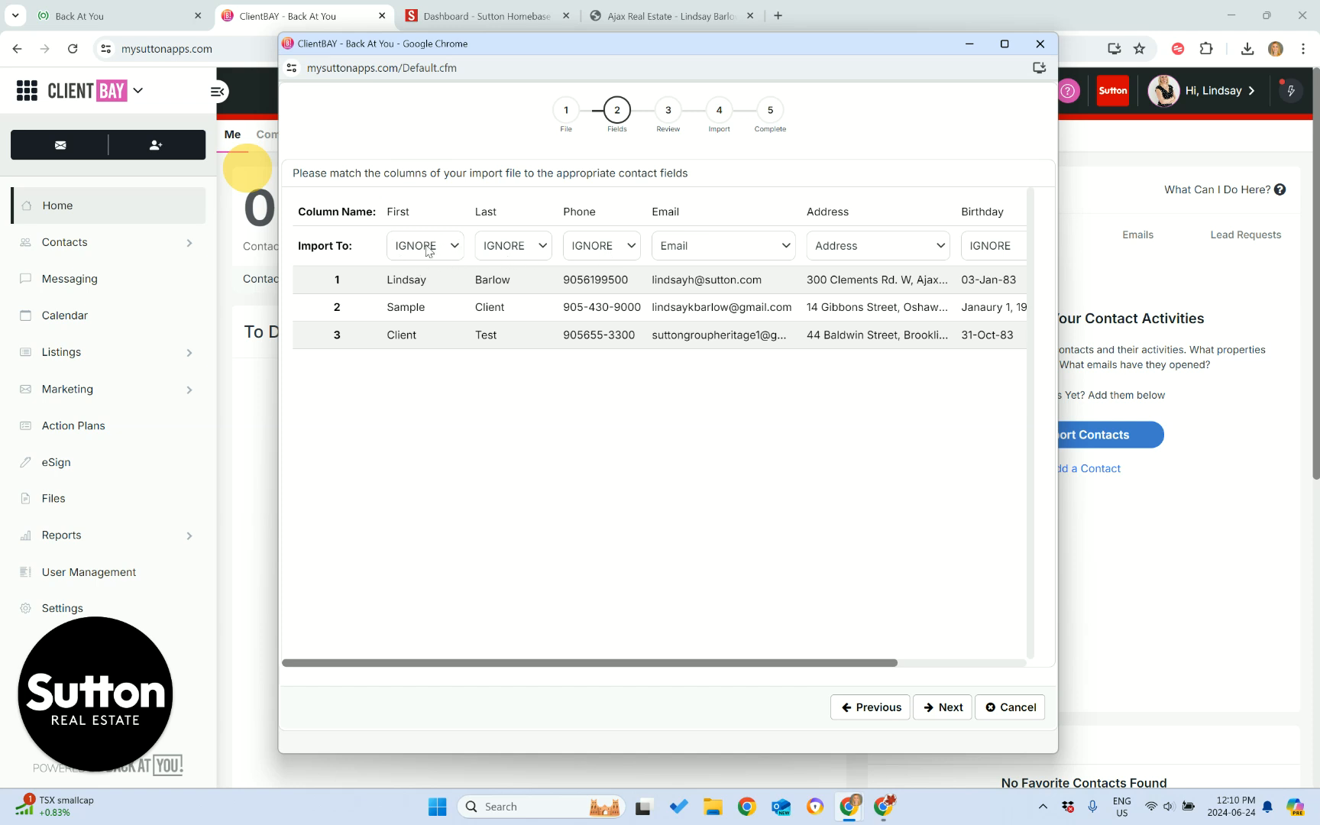
- Map the file's First, Last and Phone columns to the First Name, Last Name and Phone Number contact fields
{"action": "left_click_drag", "start_coordinate": [296, 212], "coordinate": [1012, 228]}
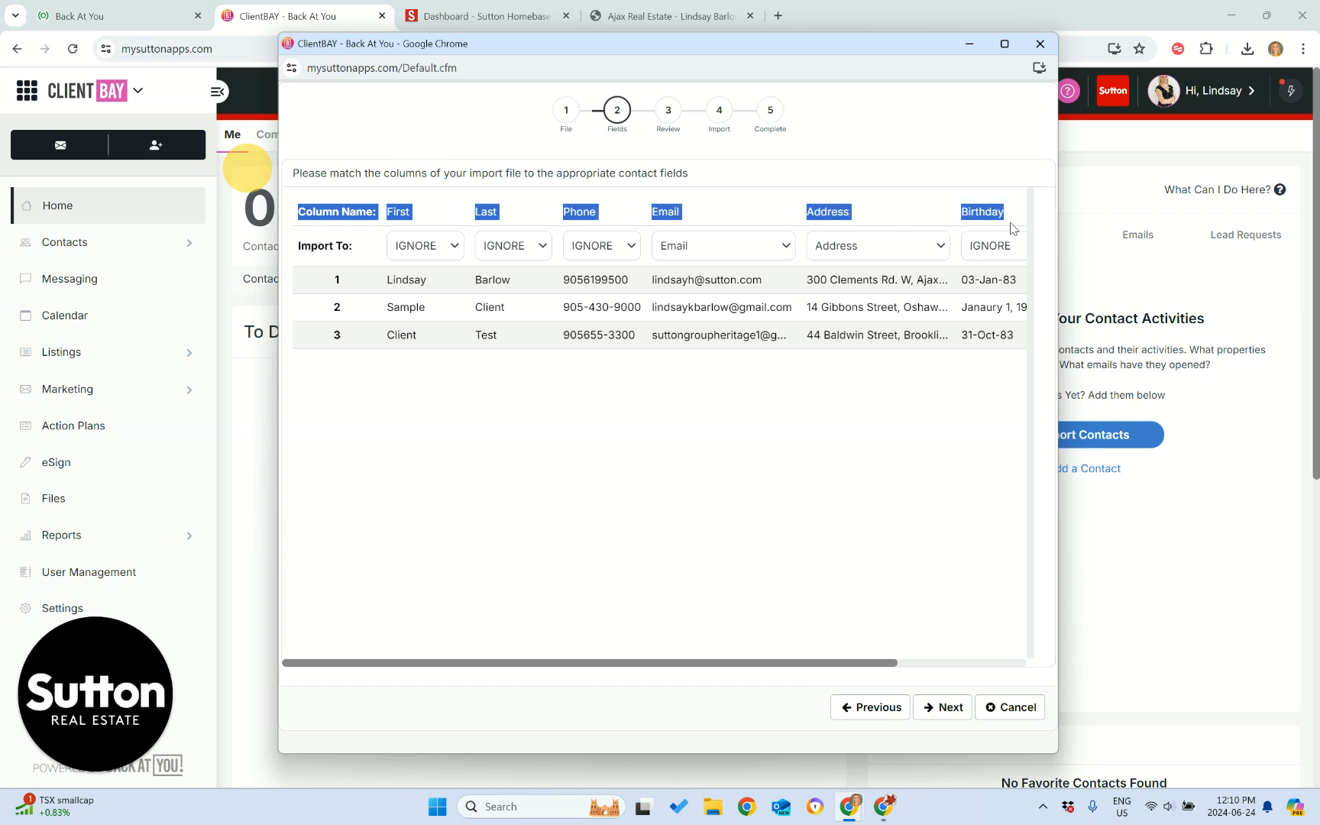
{"action": "left_click", "coordinate": [330, 243]}
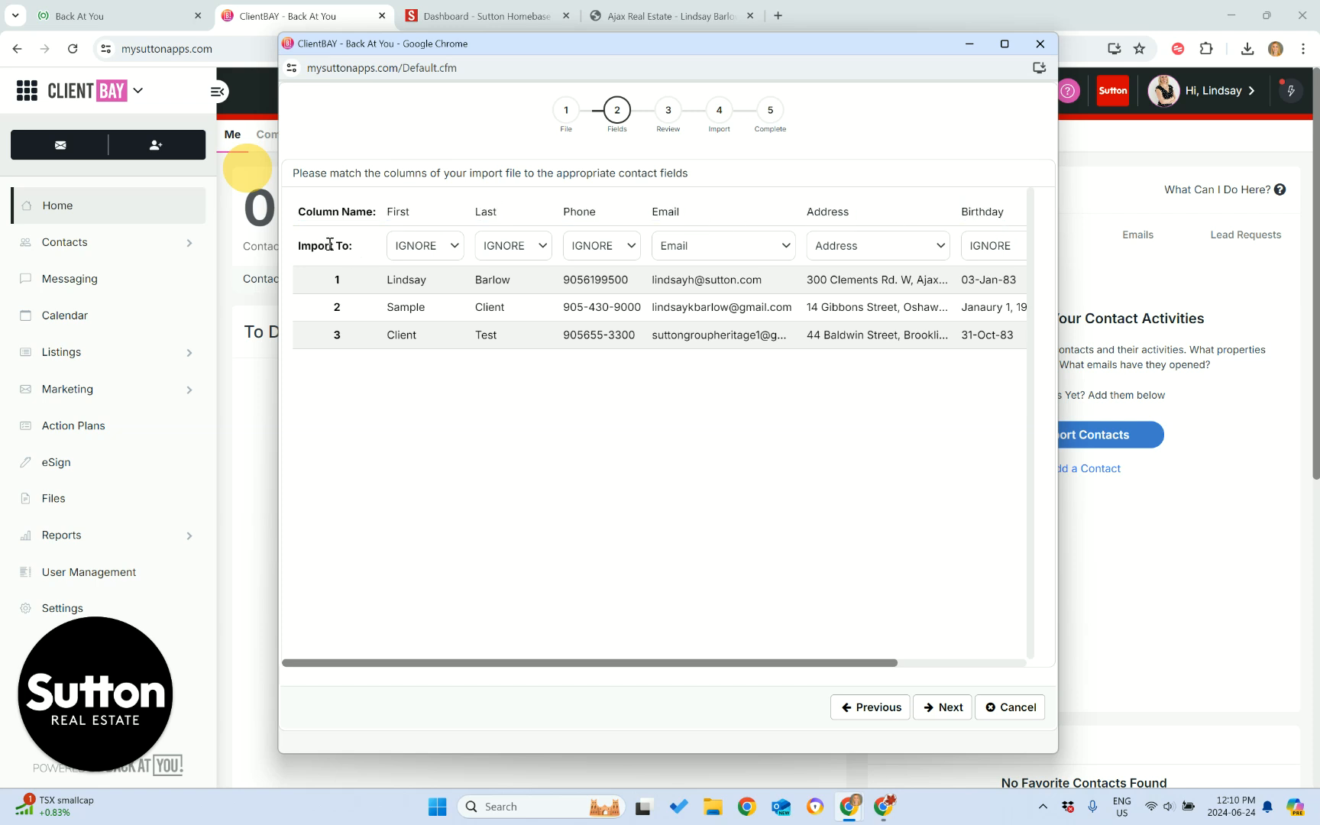
{"action": "left_click", "coordinate": [456, 250]}
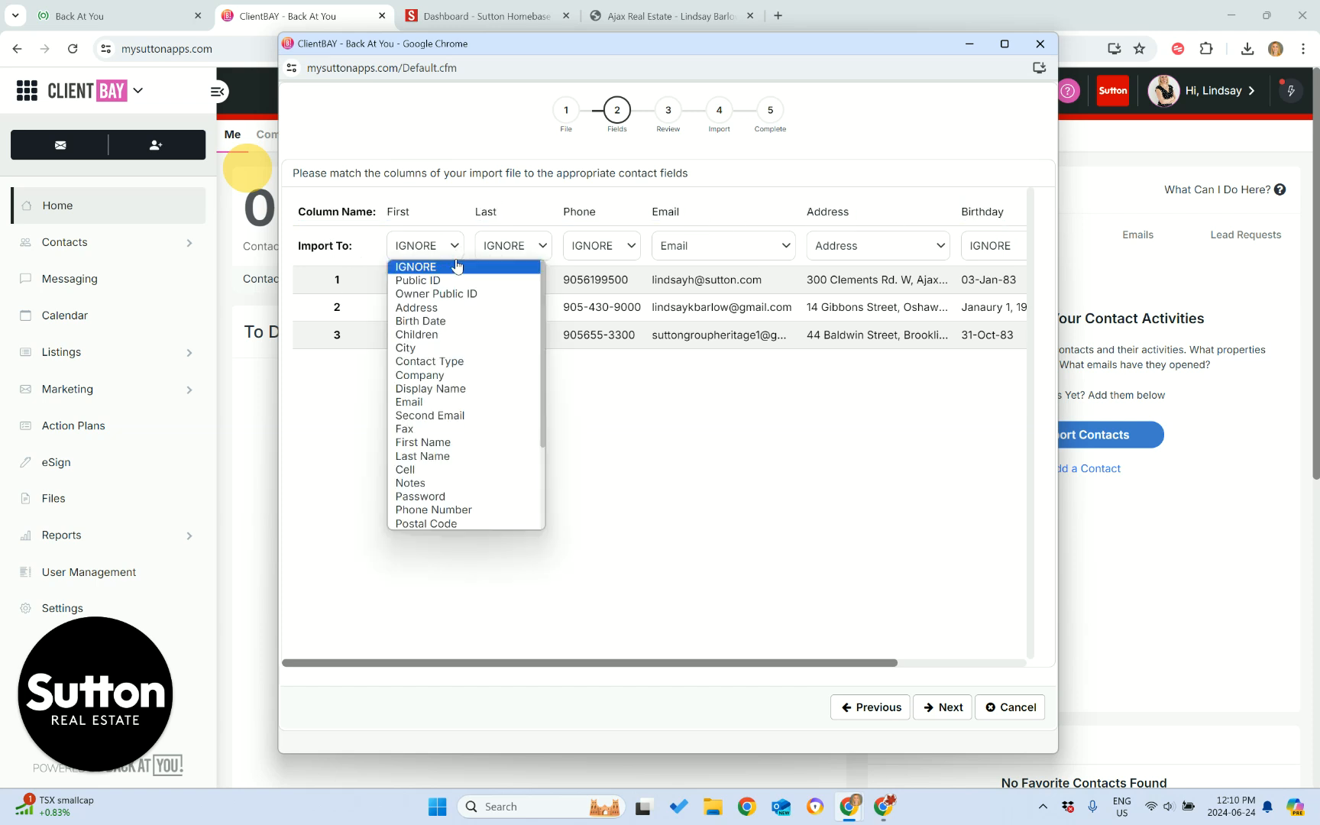
{"action": "left_click", "coordinate": [461, 449]}
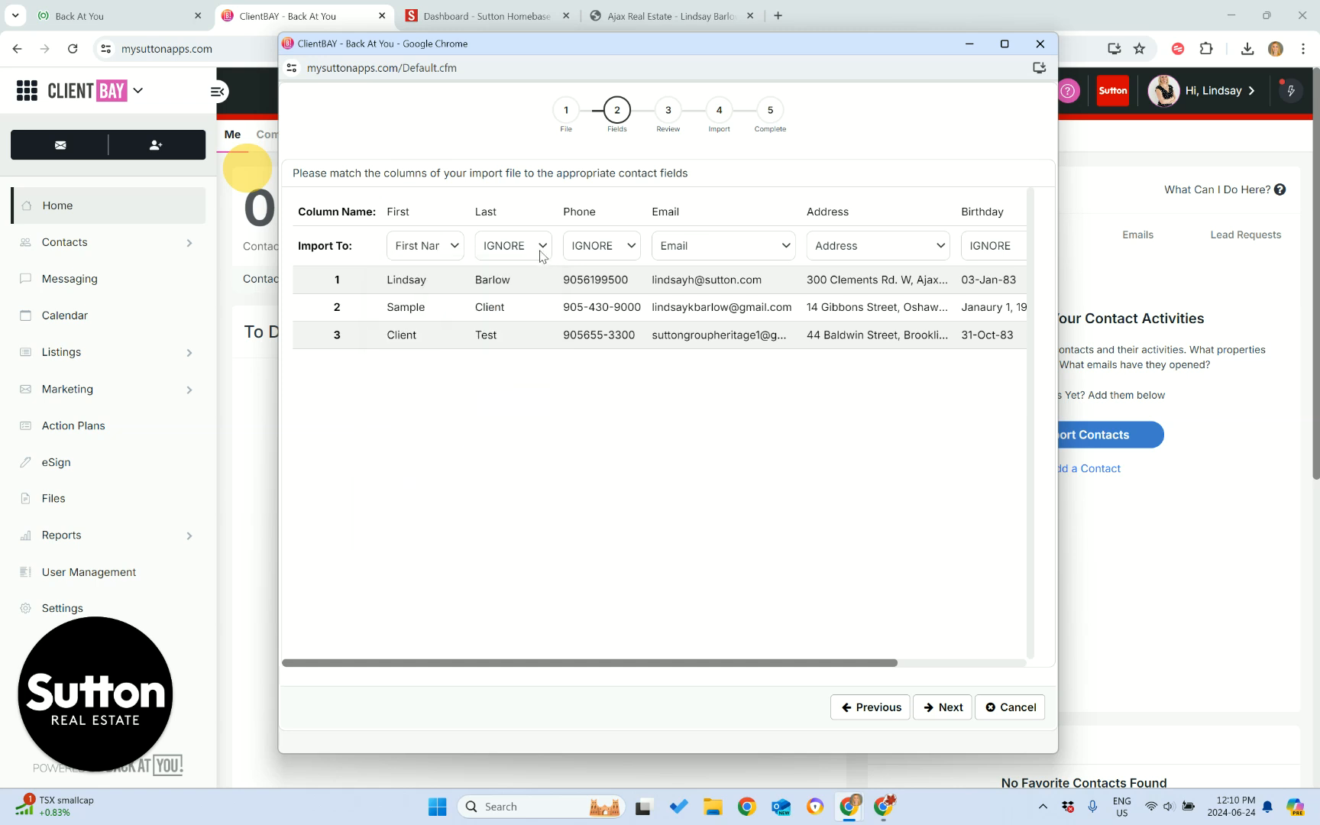
{"action": "left_click", "coordinate": [541, 246]}
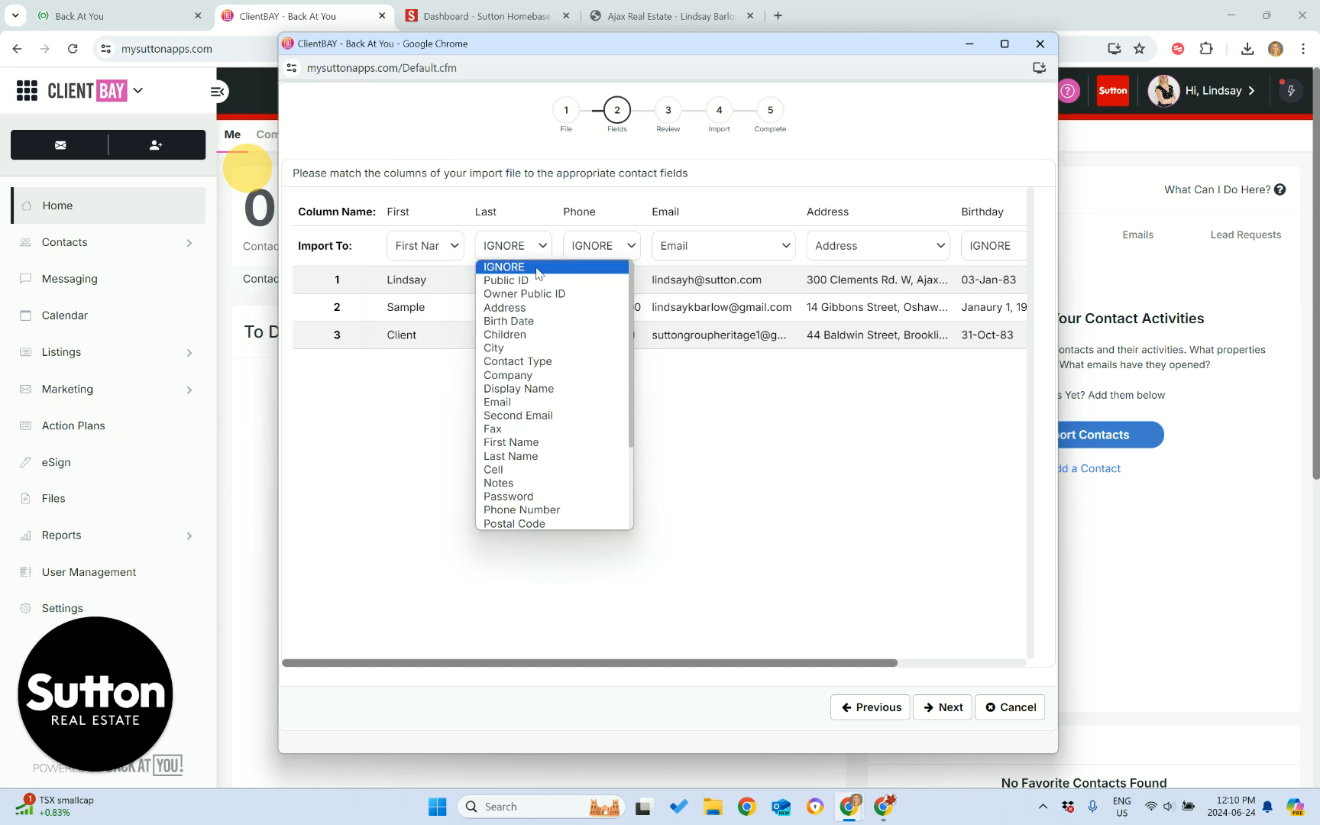
{"action": "left_click", "coordinate": [548, 456]}
{"action": "left_click", "coordinate": [634, 244]}
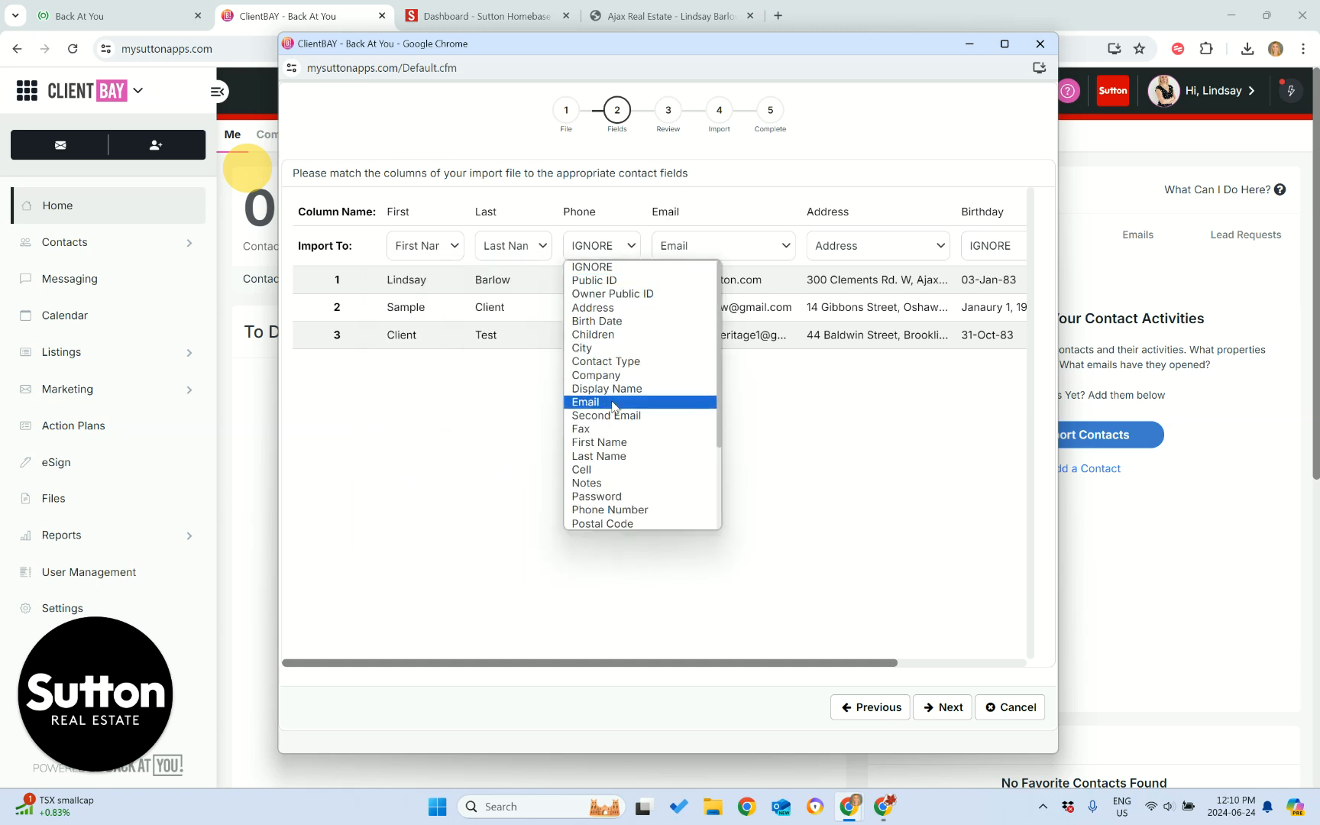
{"action": "left_click", "coordinate": [637, 511]}
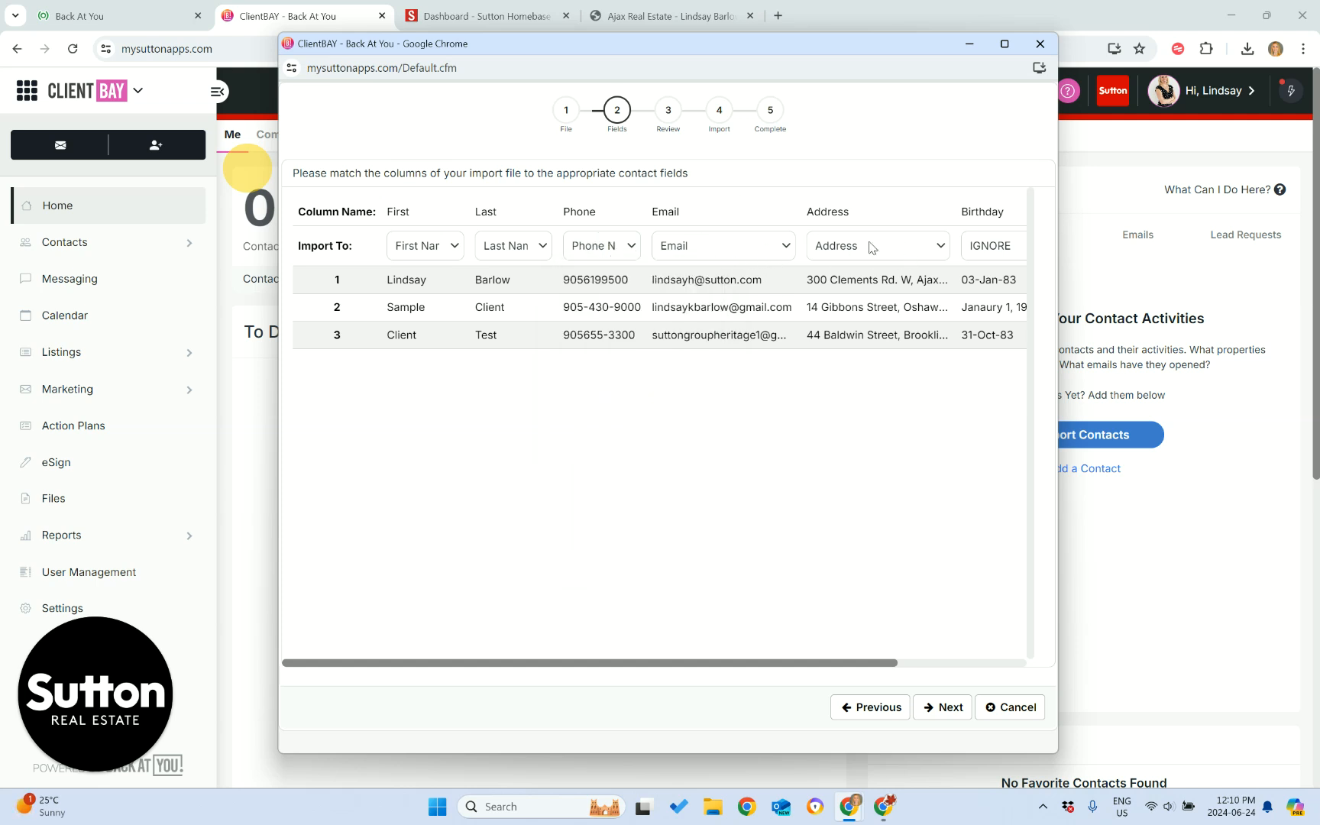
- Map the file's Birthday column to the Birth Date contact field
{"action": "left_click_drag", "start_coordinate": [745, 674], "coordinate": [962, 670]}
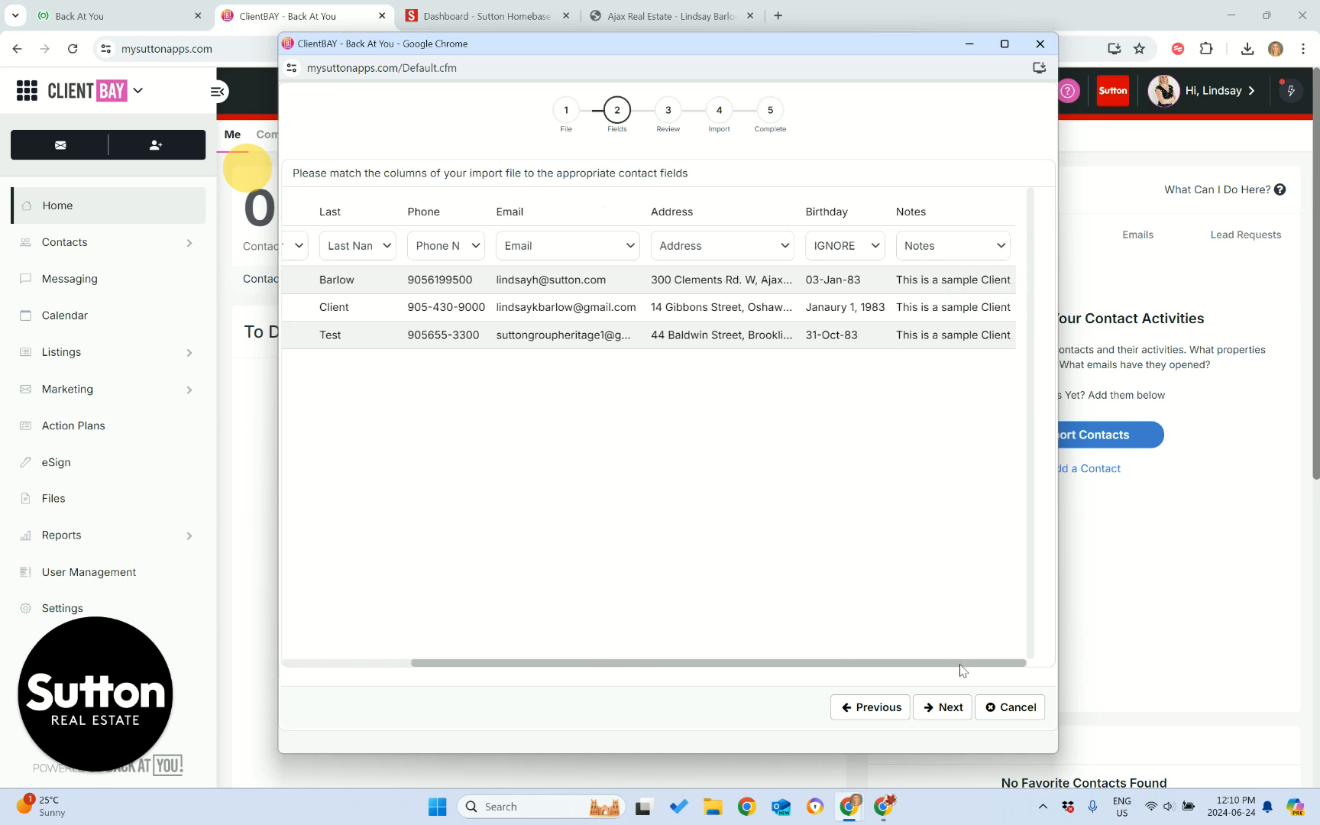
{"action": "left_click", "coordinate": [882, 253]}
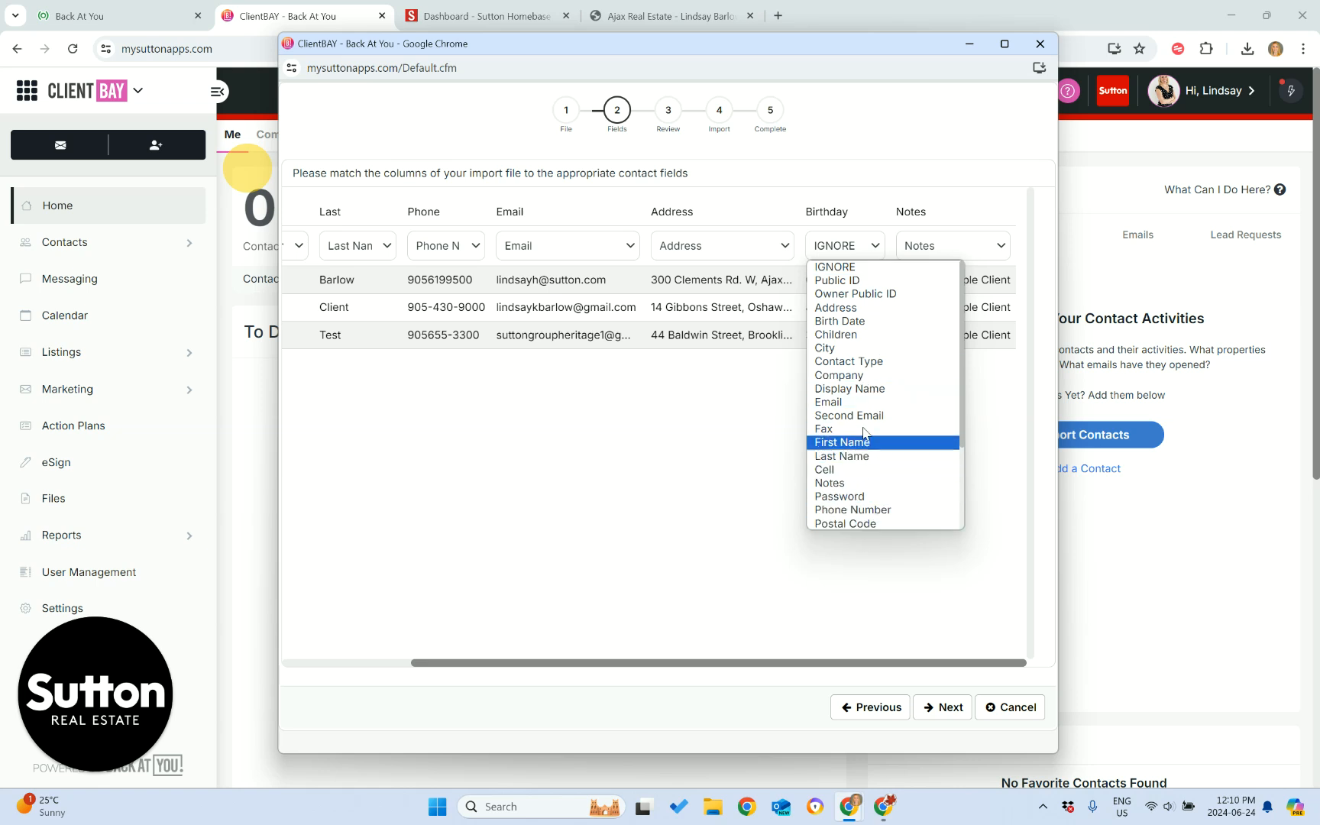
{"action": "left_click", "coordinate": [870, 321]}
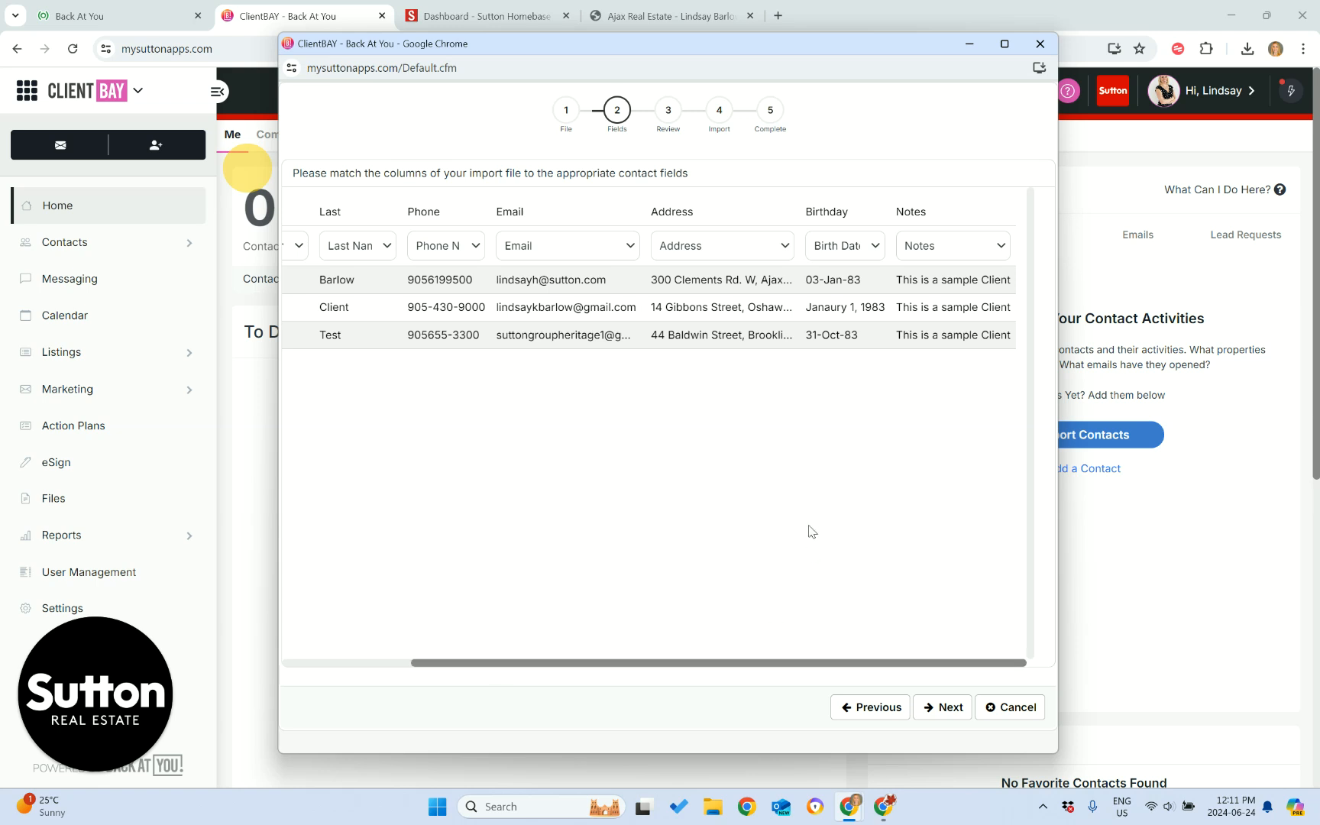
- Check the column mapping, accept the review summary to run the contact import, and finish the wizard
{"action": "left_click_drag", "start_coordinate": [574, 665], "coordinate": [375, 683]}
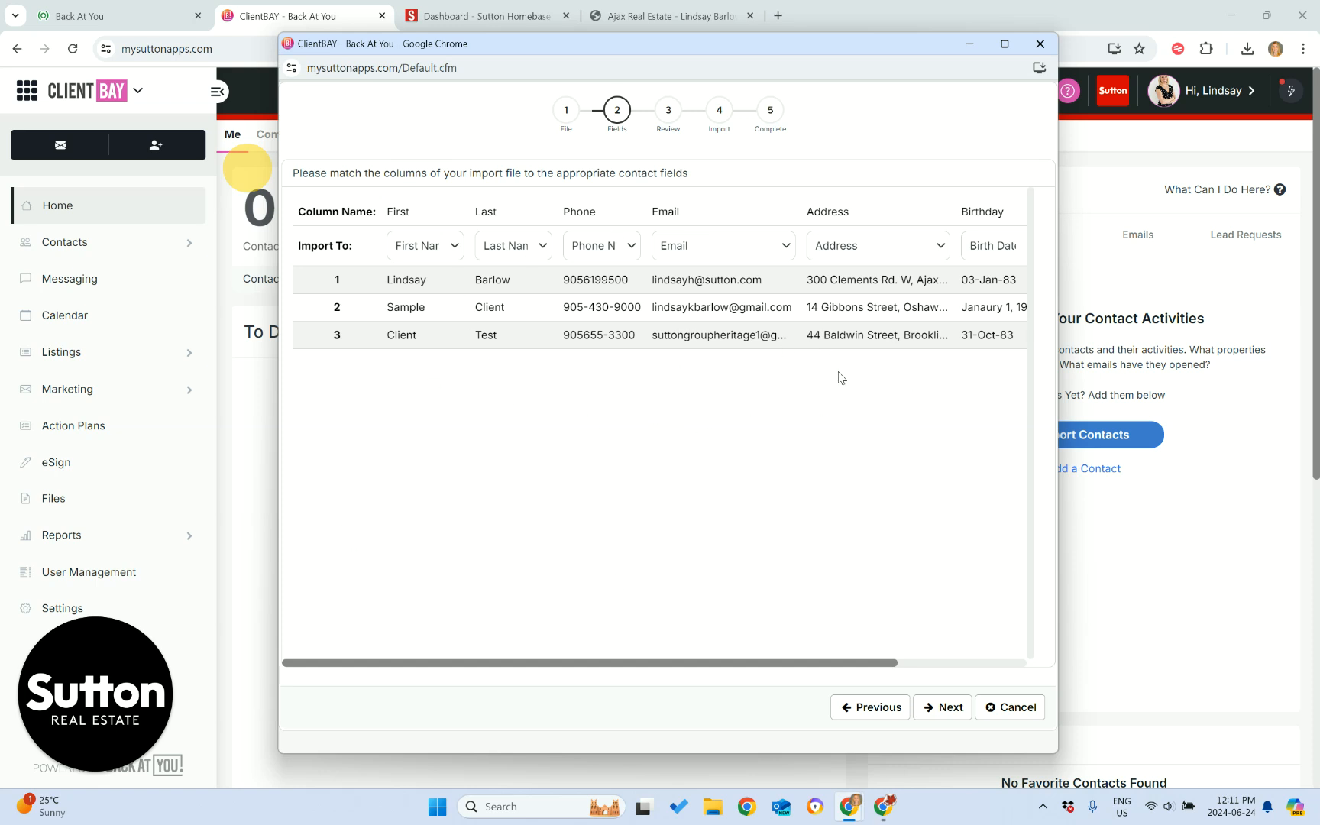
{"action": "left_click", "coordinate": [944, 721]}
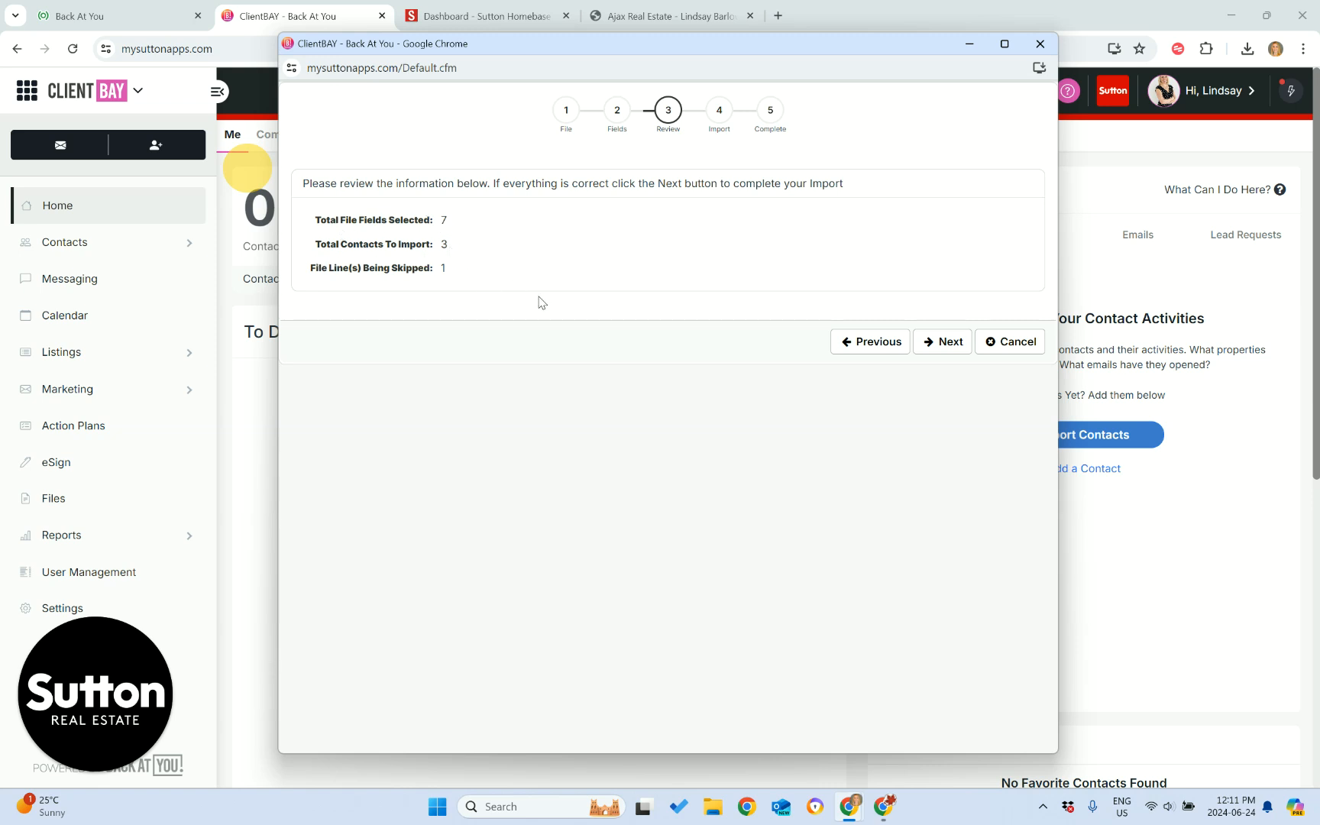
{"action": "left_click", "coordinate": [942, 341]}
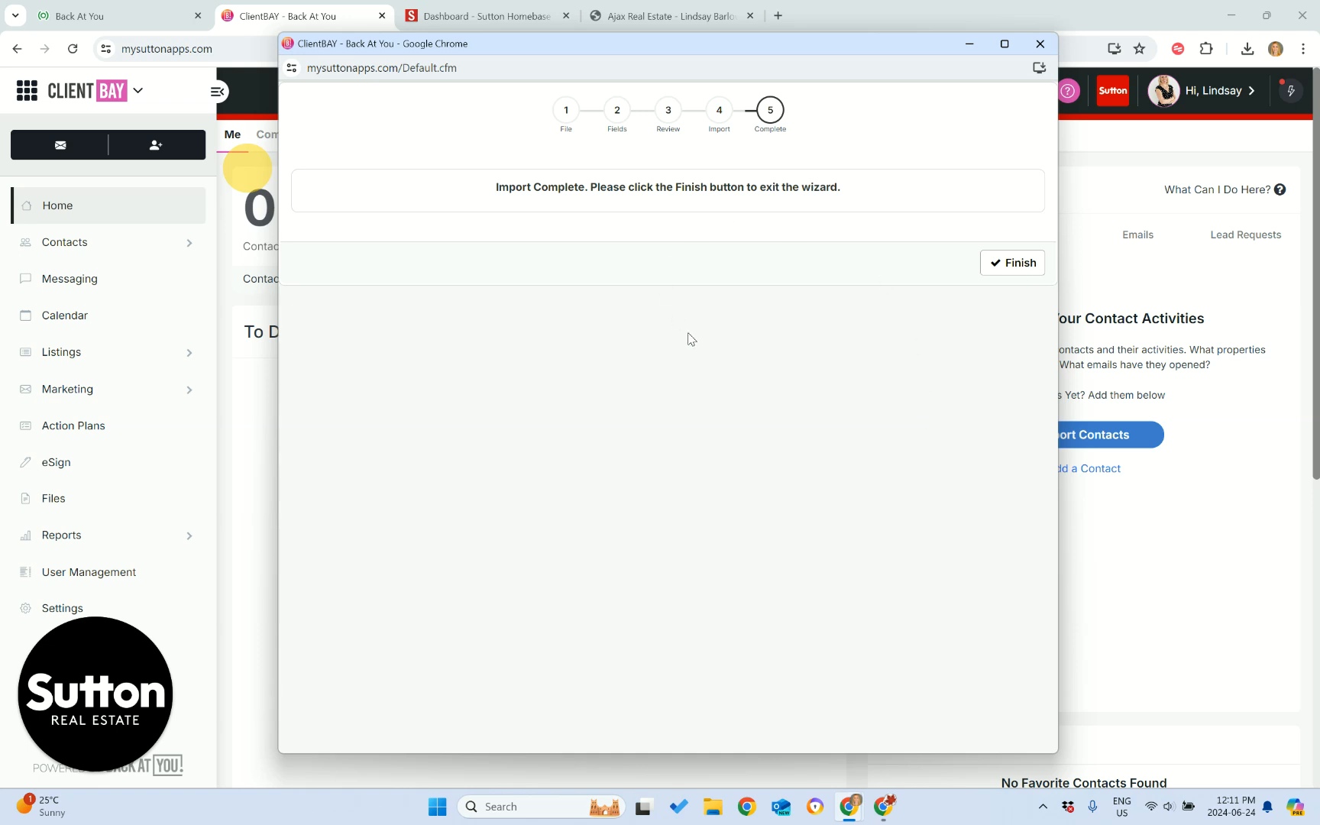
{"action": "left_click", "coordinate": [1011, 263]}
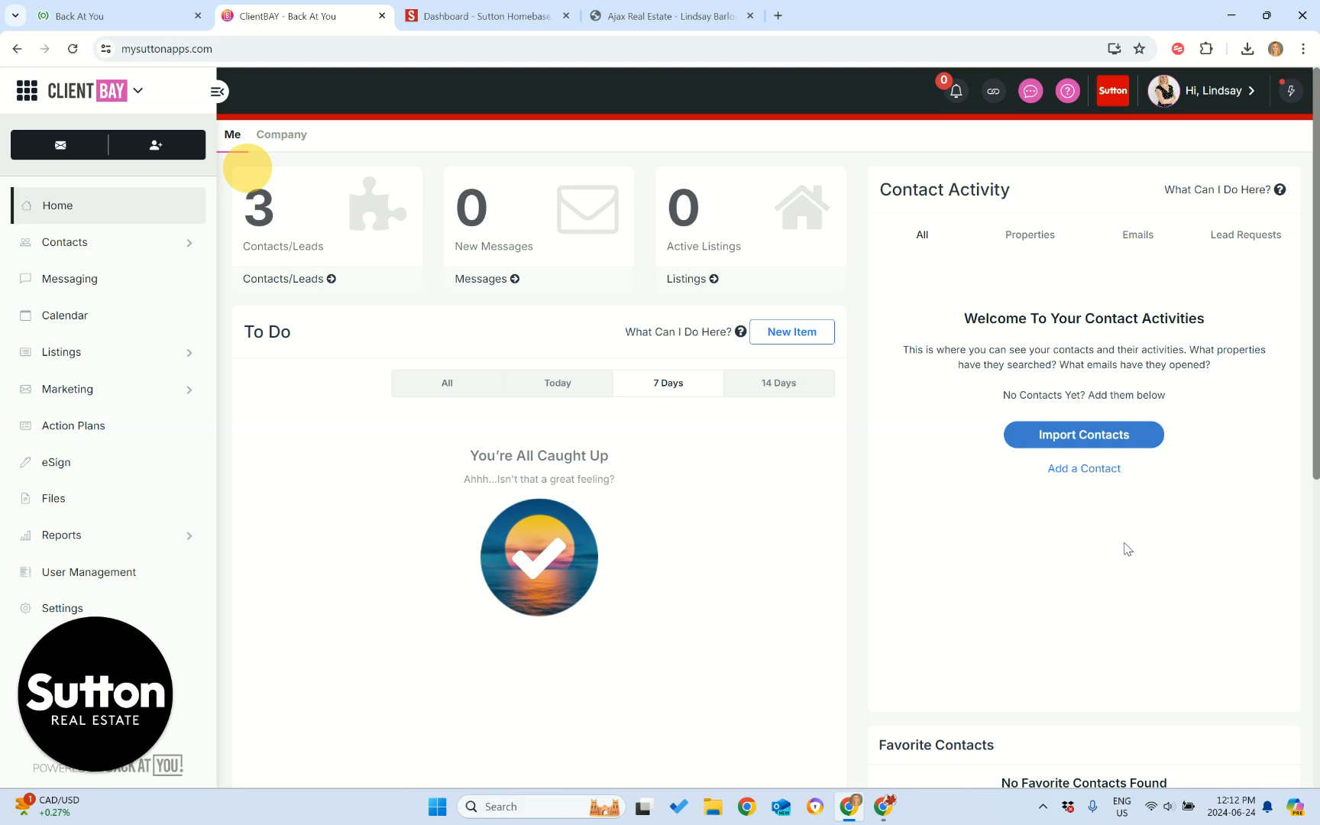
- Open a blank new-contact form, look over its name, email, basic info and transaction fields, and close it without saving
{"action": "left_click", "coordinate": [1077, 475]}
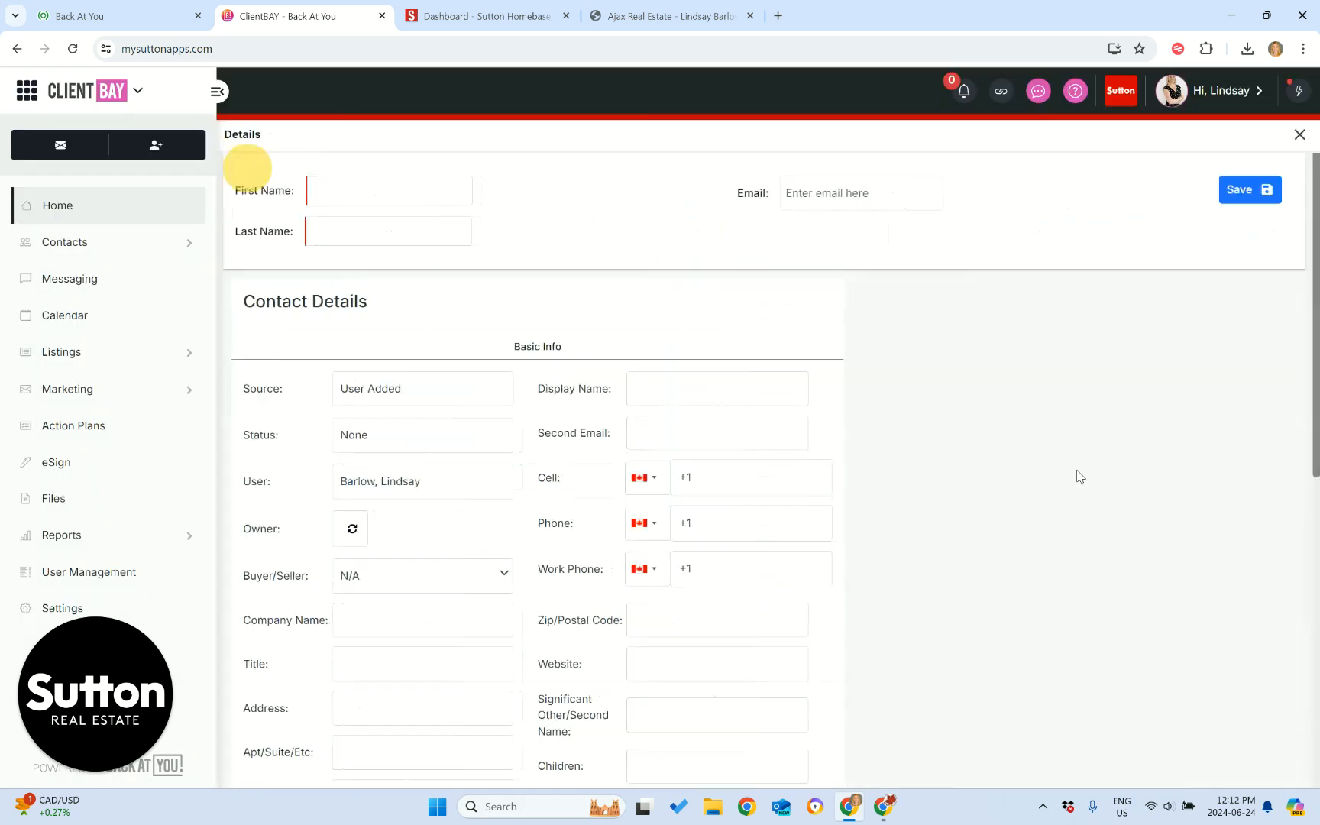
{"action": "left_click", "coordinate": [353, 197]}
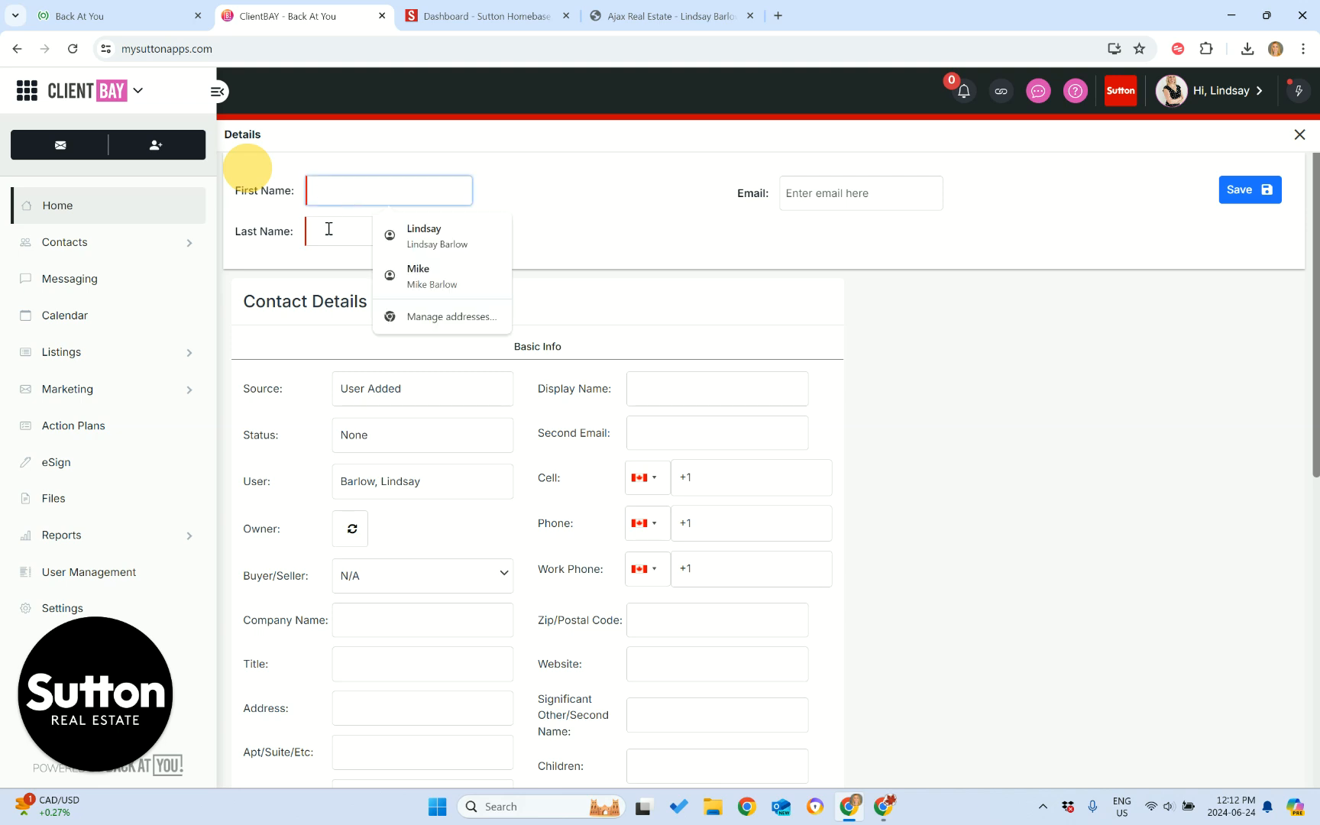
{"action": "left_click", "coordinate": [329, 230]}
{"action": "left_click", "coordinate": [825, 192]}
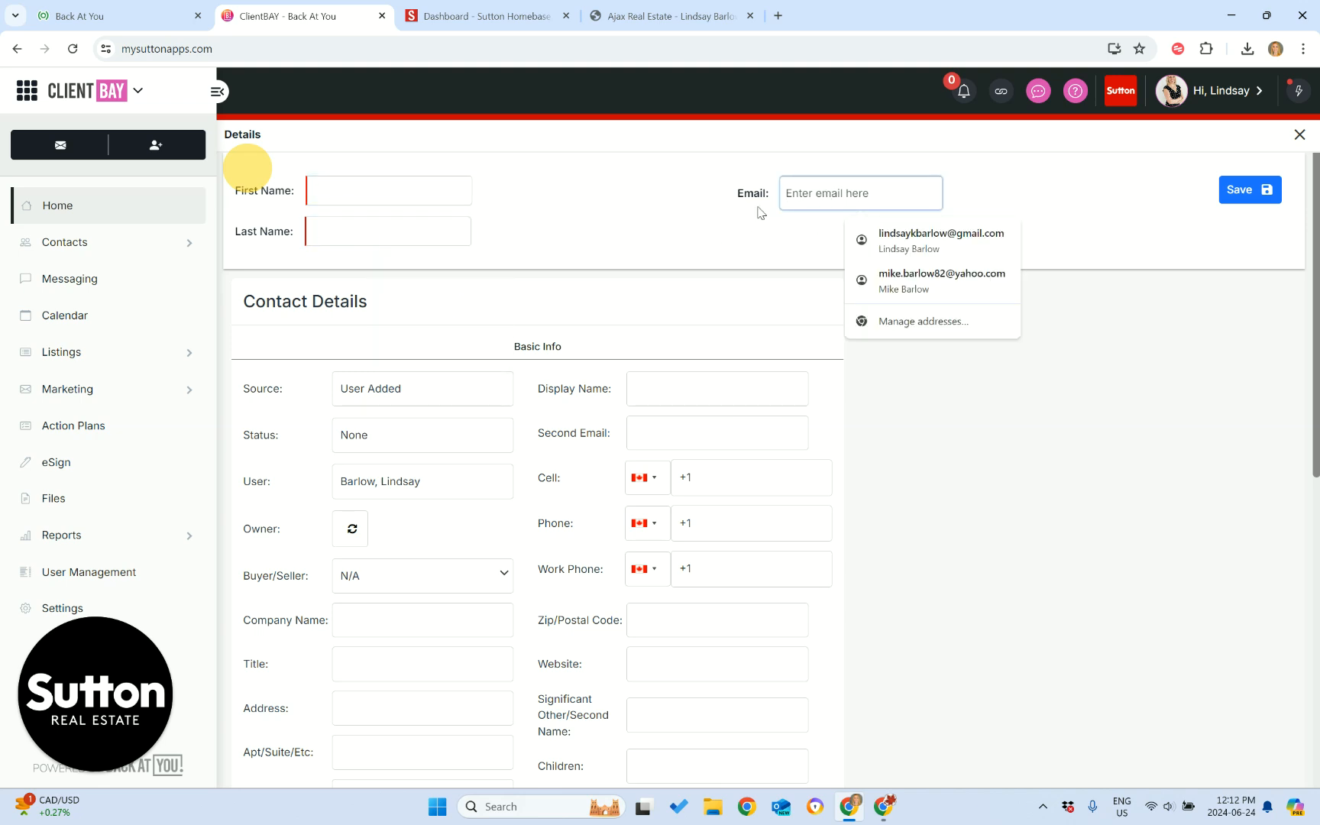
{"action": "scroll", "coordinate": [504, 345], "scroll_direction": "down", "scroll_amount": 6}
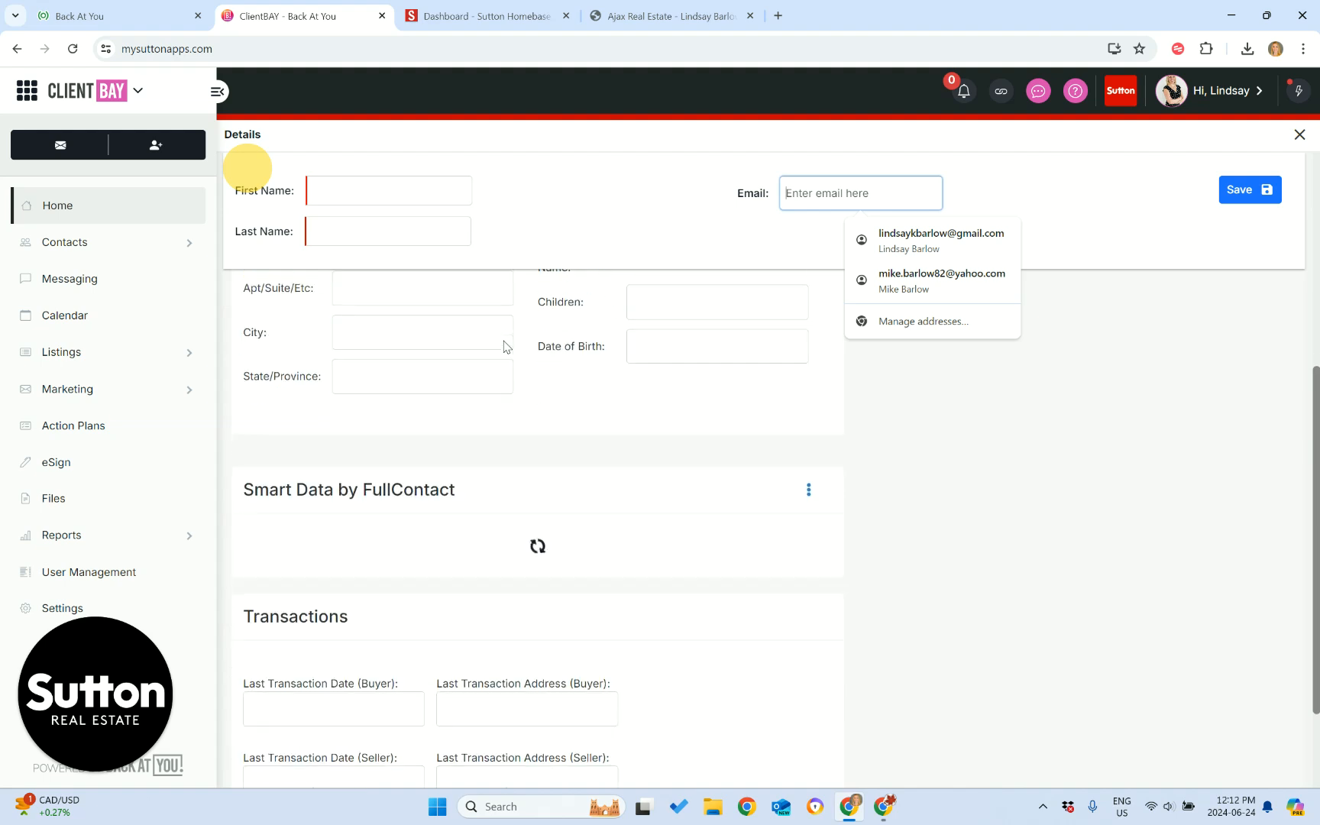
{"action": "scroll", "coordinate": [506, 336], "scroll_direction": "down", "scroll_amount": 3}
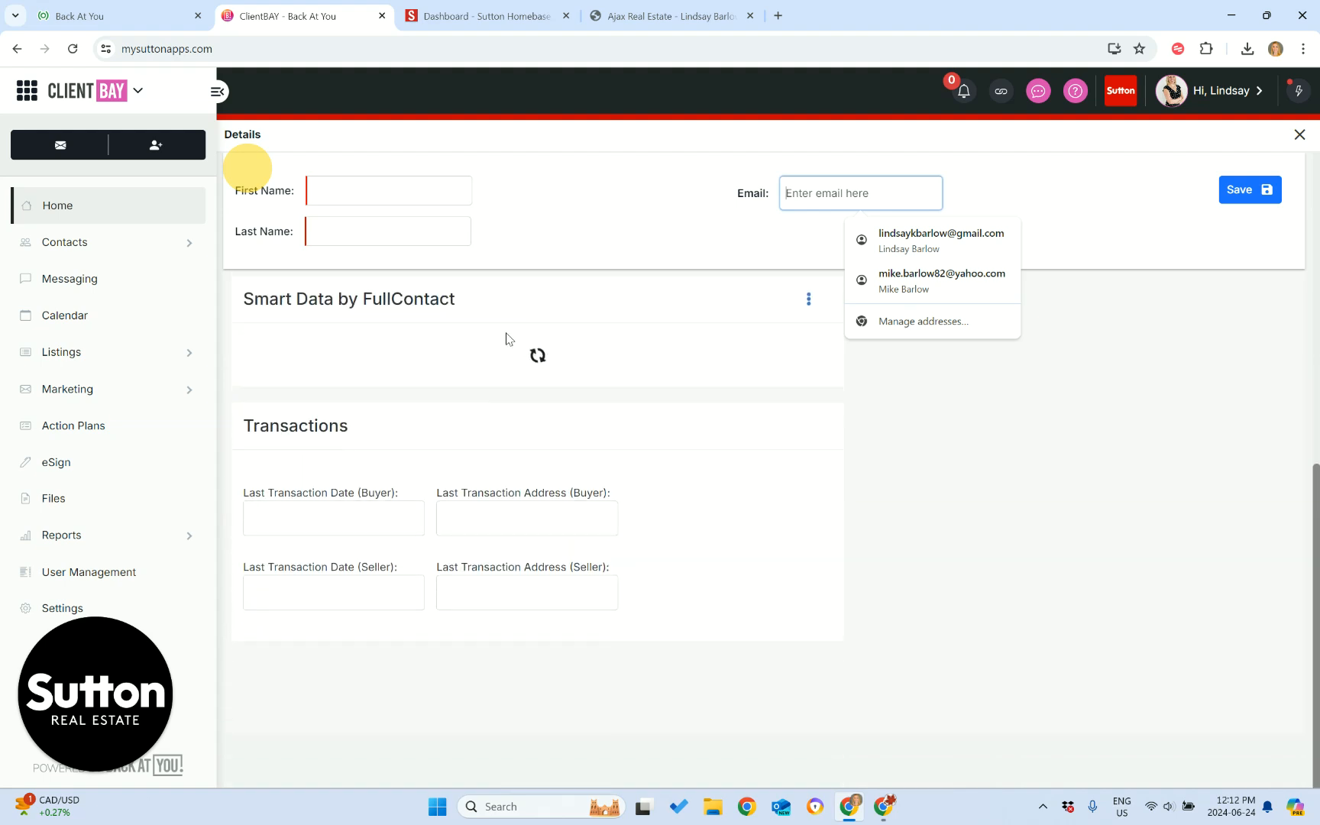
{"action": "scroll", "coordinate": [769, 481], "scroll_direction": "up", "scroll_amount": 9}
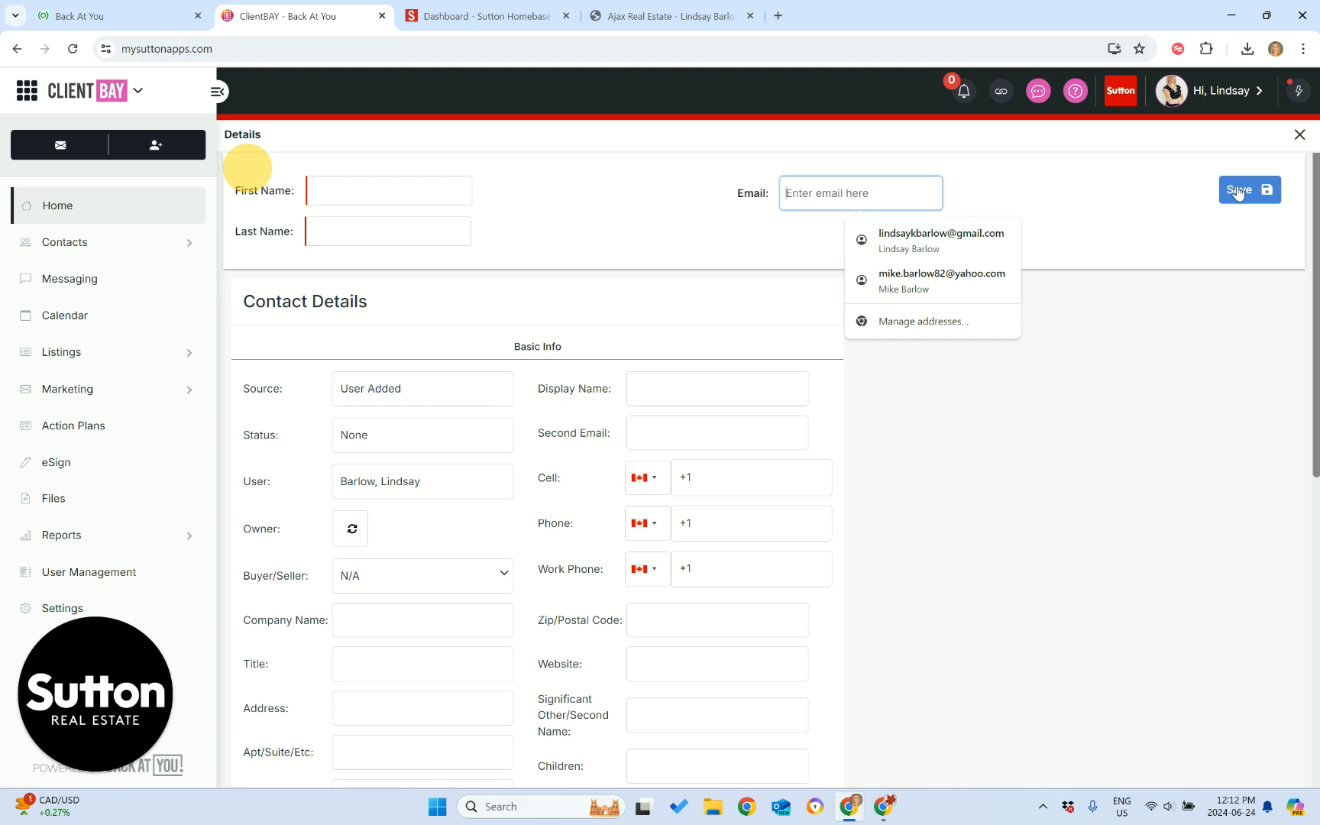
{"action": "left_click", "coordinate": [1299, 136]}
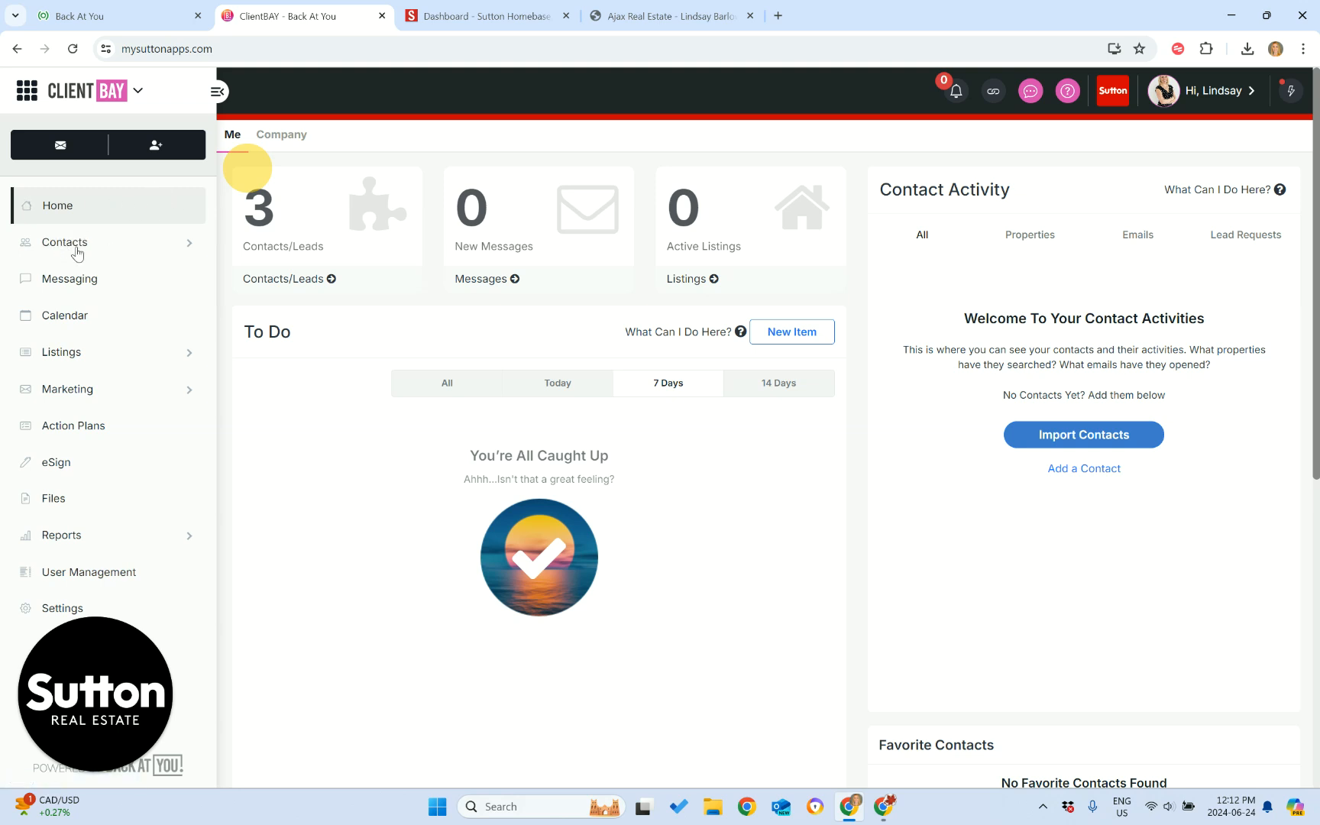
- Open the My Contacts / Leads page
{"action": "left_click", "coordinate": [120, 250]}
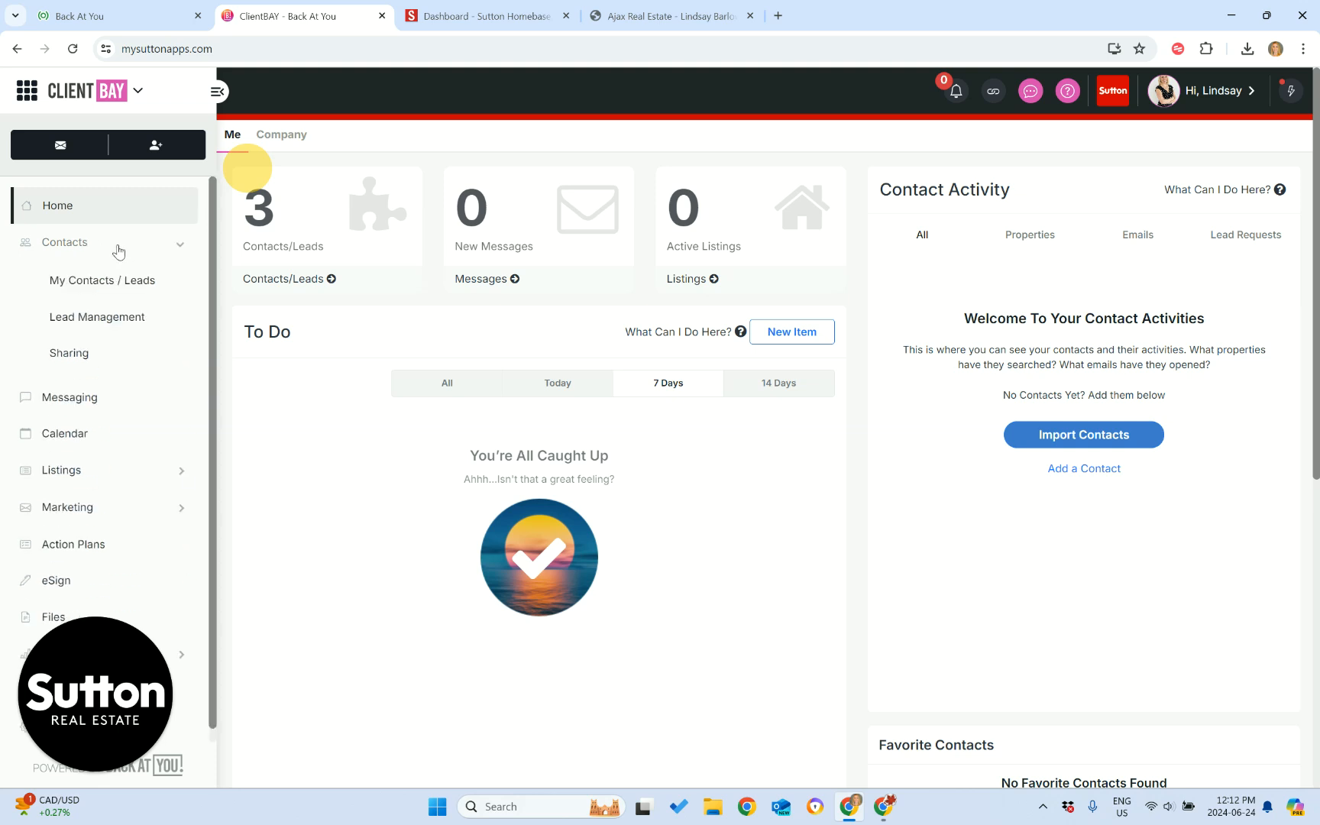
{"action": "left_click", "coordinate": [111, 288]}
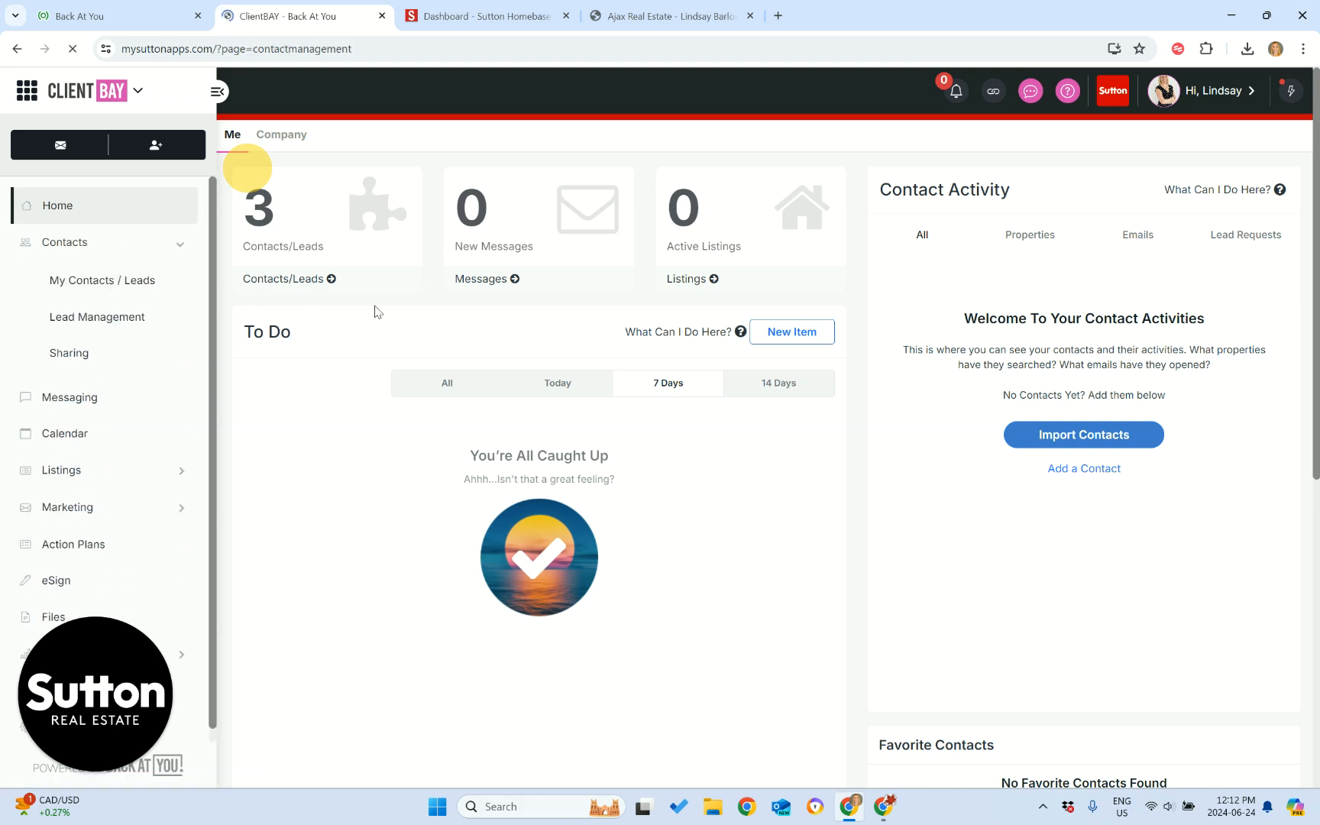